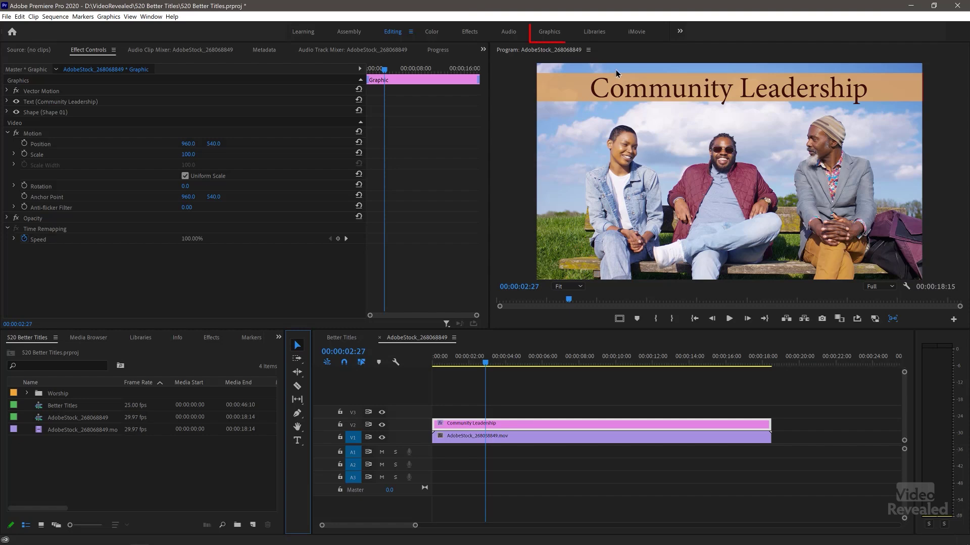
In the Graphics workspace, select the Community Leadership text layer in Essential Graphics' Edit panel.
click(552, 34)
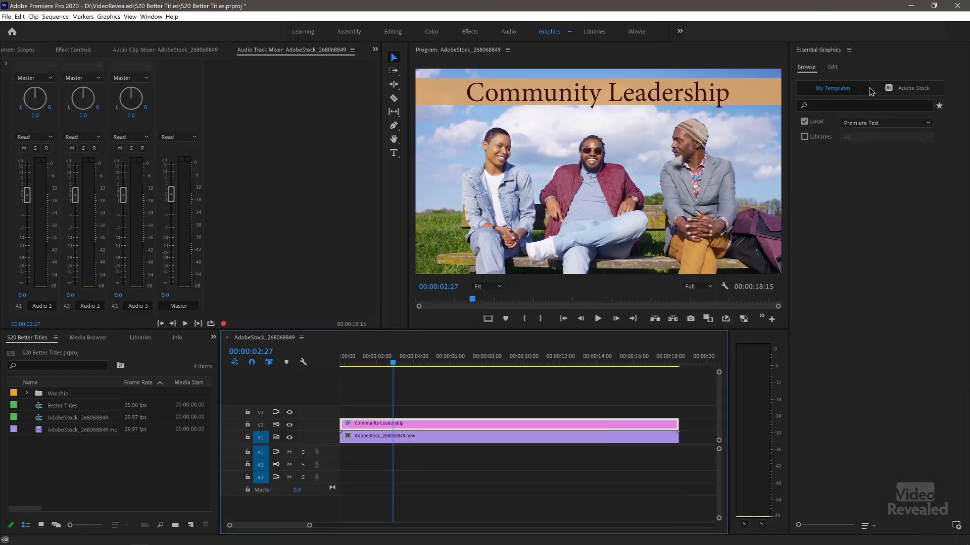
click(832, 68)
click(837, 84)
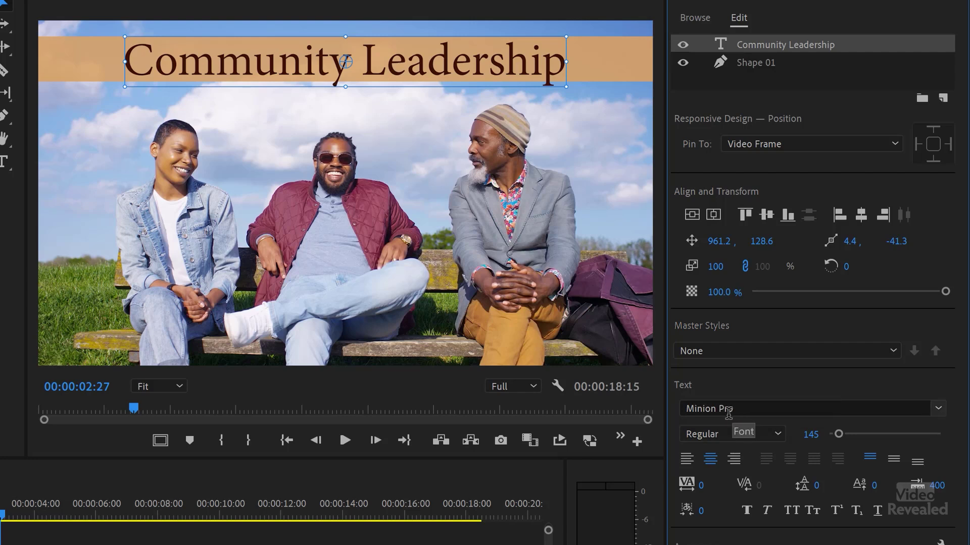
Open the title's font list and filter it to Adobe fonts only.
click(779, 435)
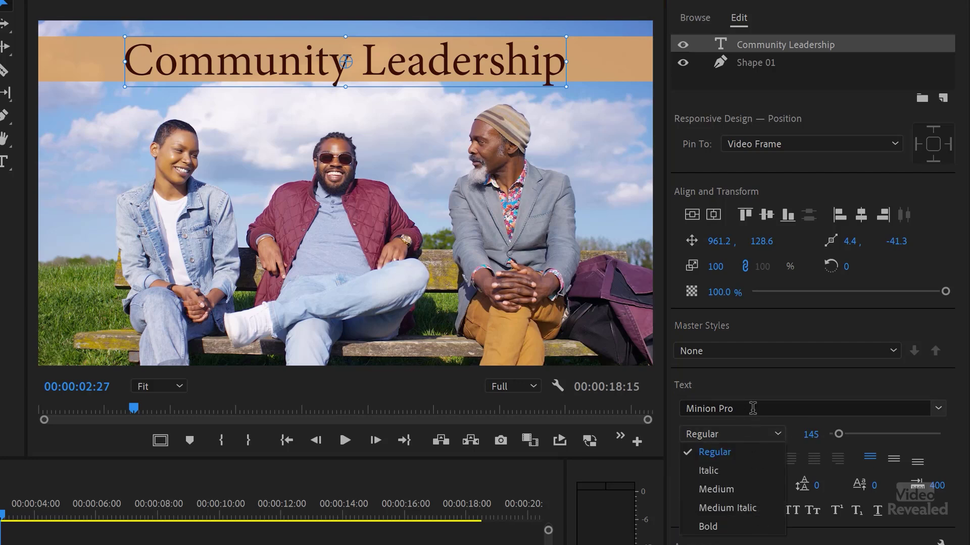
click(753, 408)
click(753, 408)
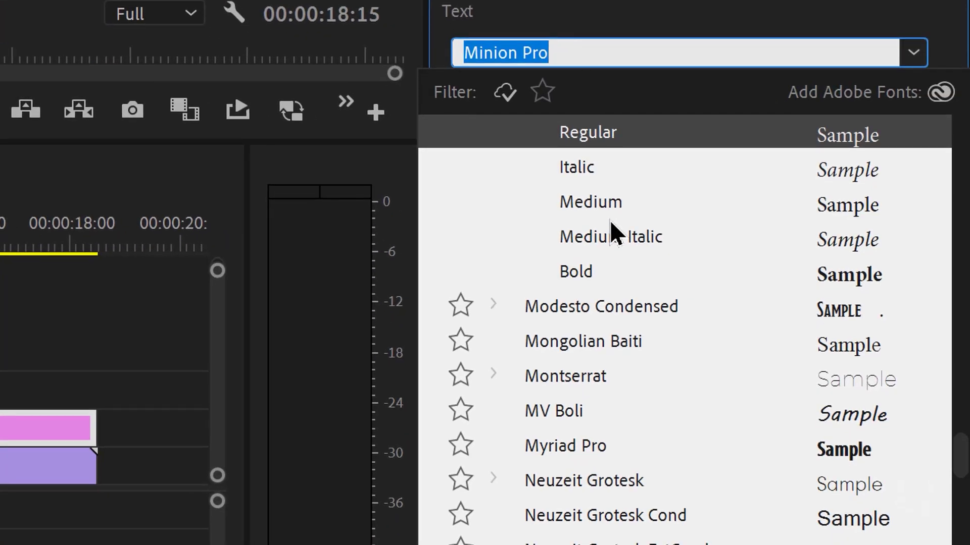
scroll(609, 220, down, 8)
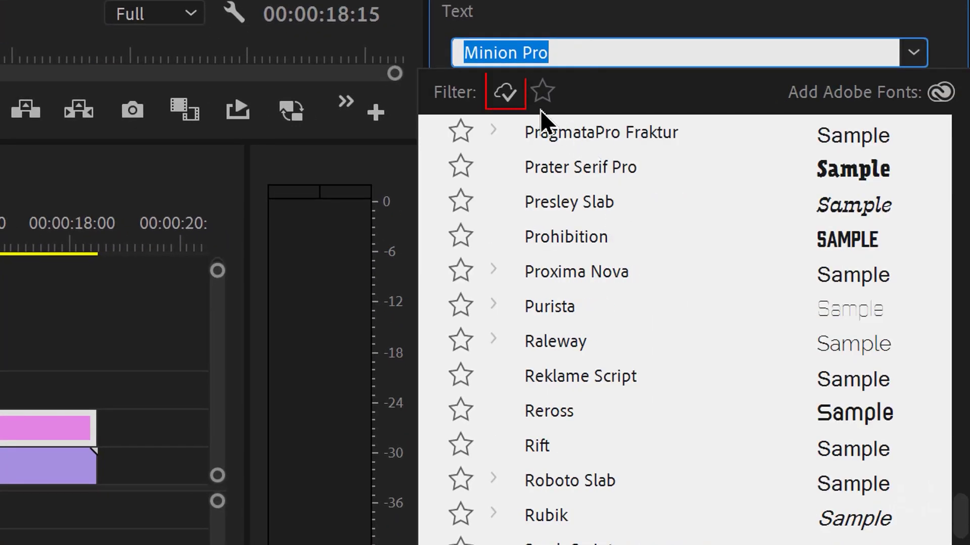
click(500, 87)
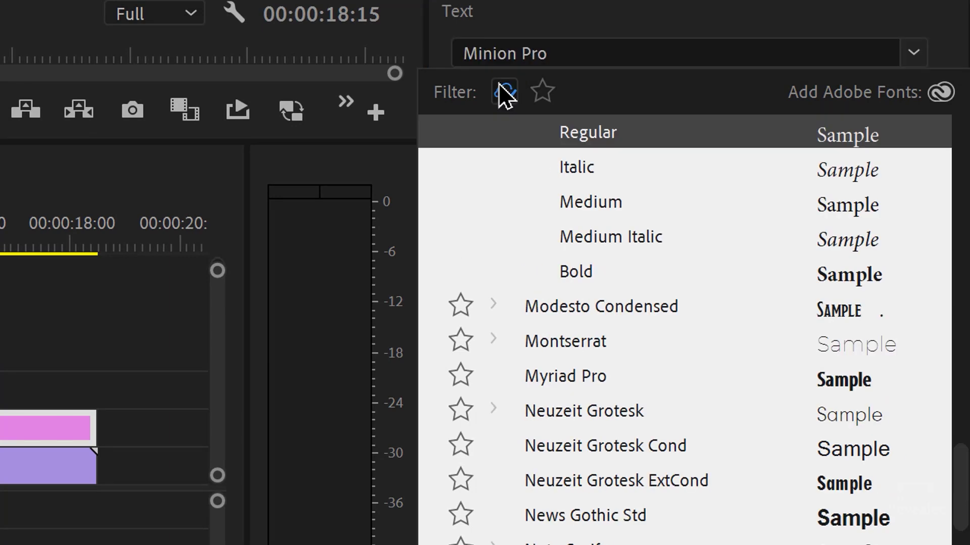
scroll(617, 306, down, 10)
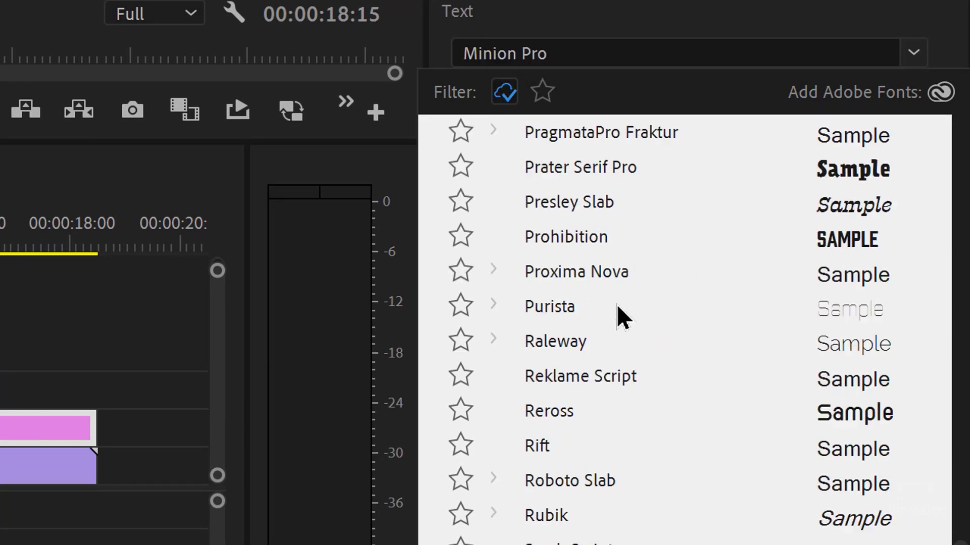
scroll(613, 306, up, 3)
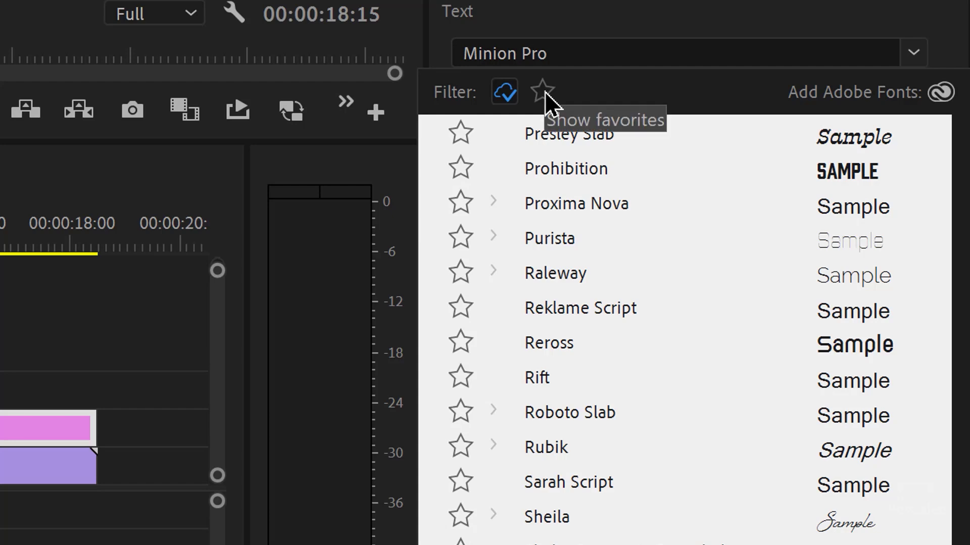
Expand the Acumin Pro family and apply Acumin Pro Bold to the title.
scroll(598, 247, down, 2)
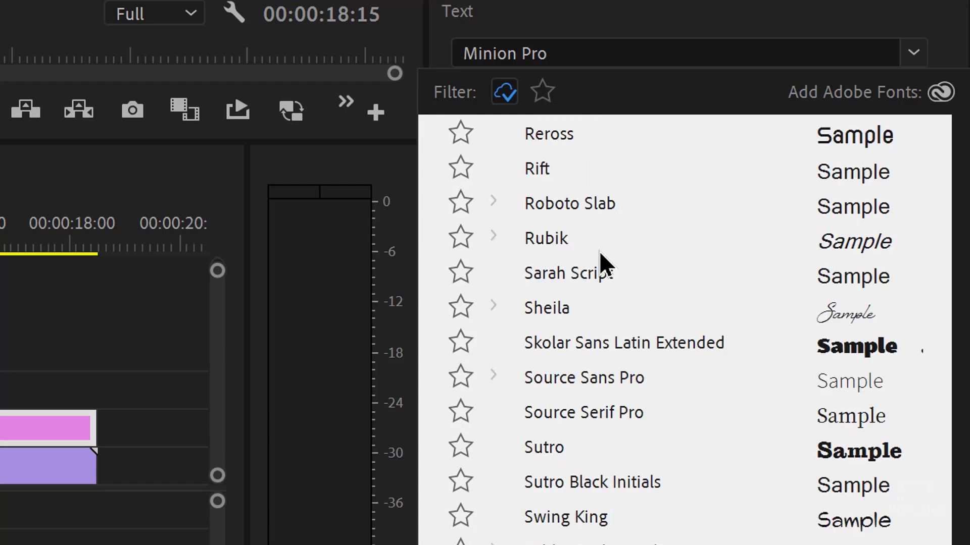
scroll(599, 251, up, 20)
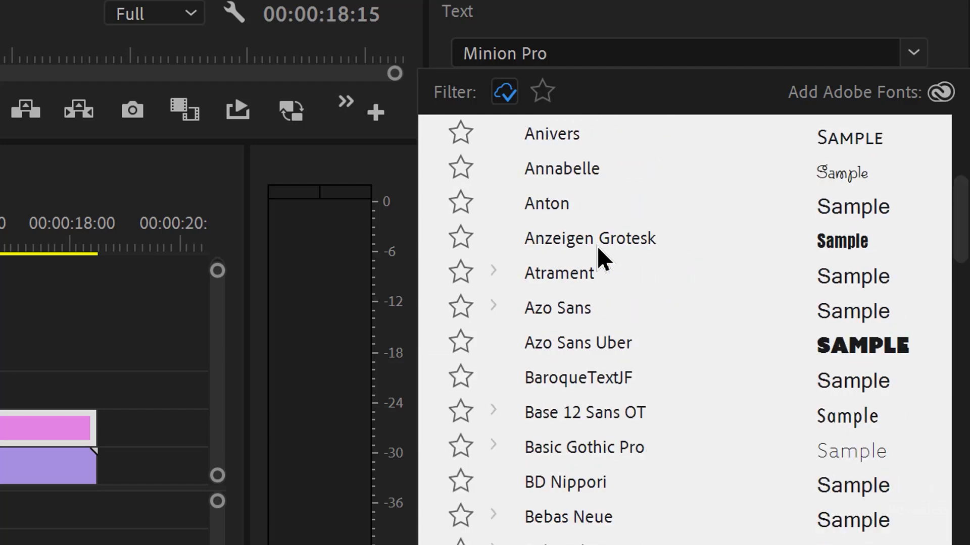
scroll(597, 245, up, 4)
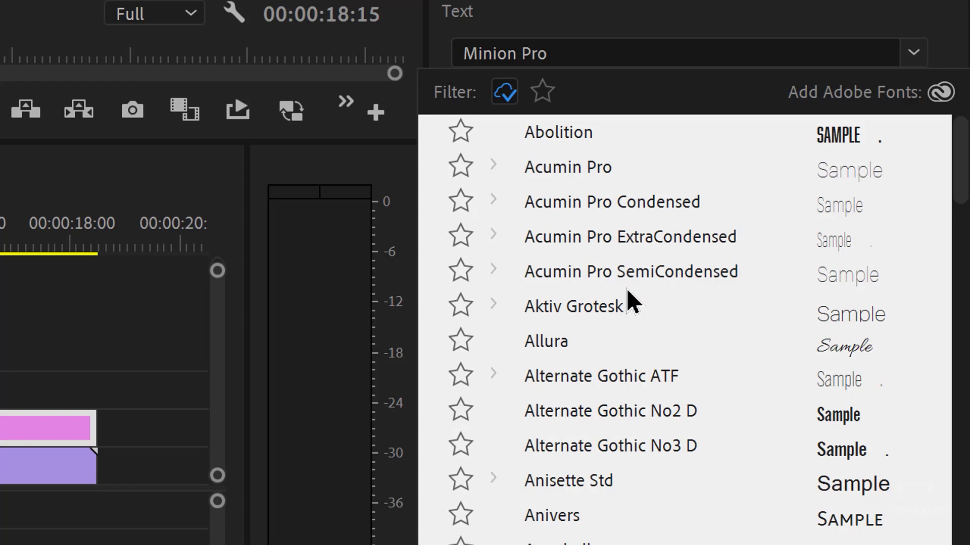
click(494, 166)
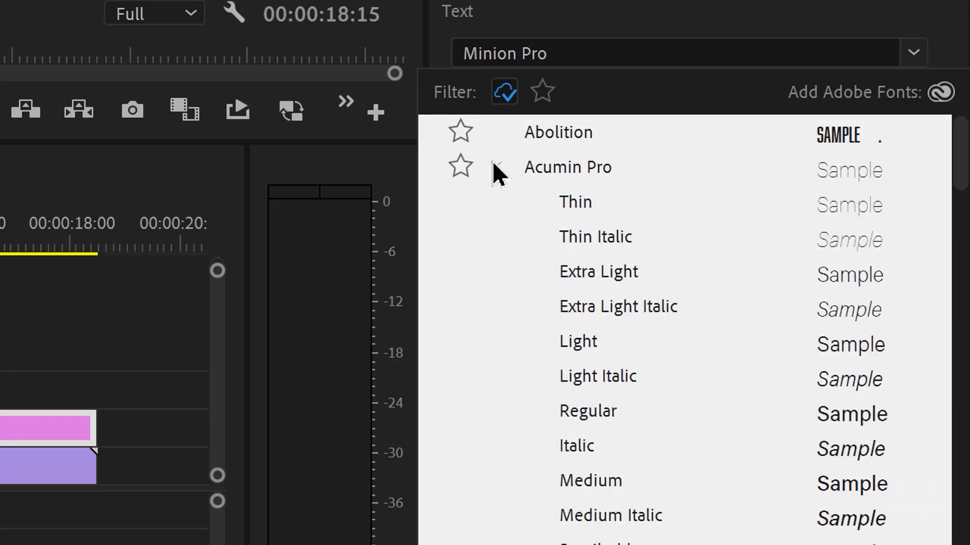
scroll(631, 348, down, 2)
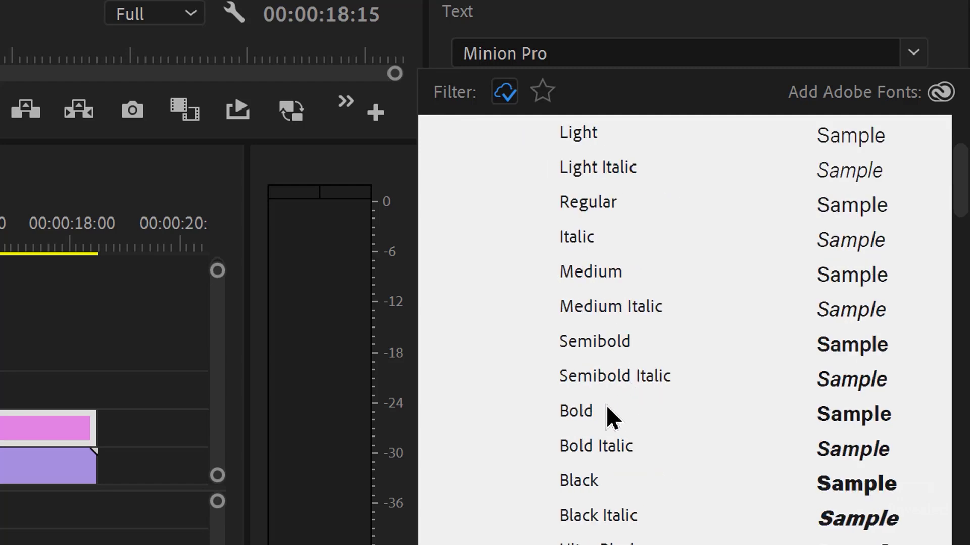
click(585, 407)
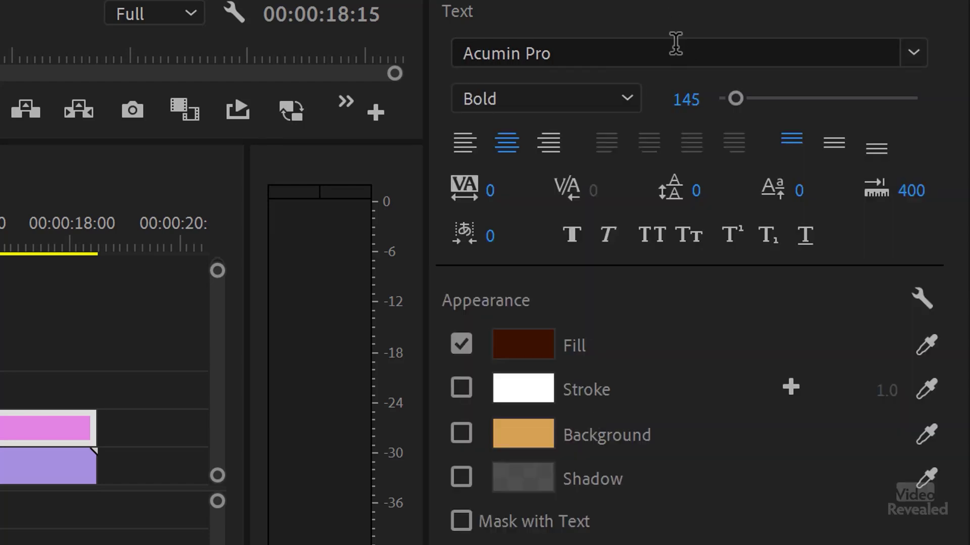
Shrink the title's font size to 133 and launch fonts.adobe.com from the font list.
drag(740, 100, 732, 100)
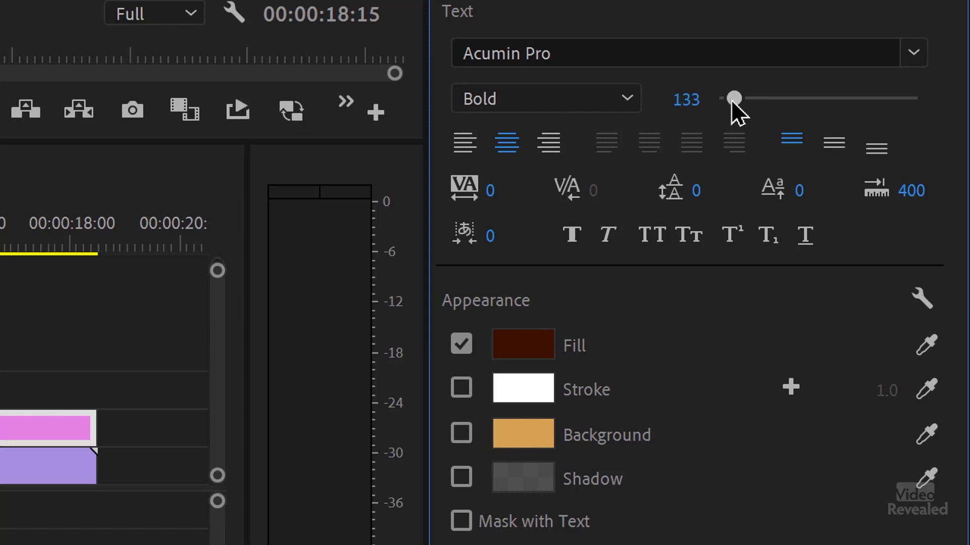
click(617, 53)
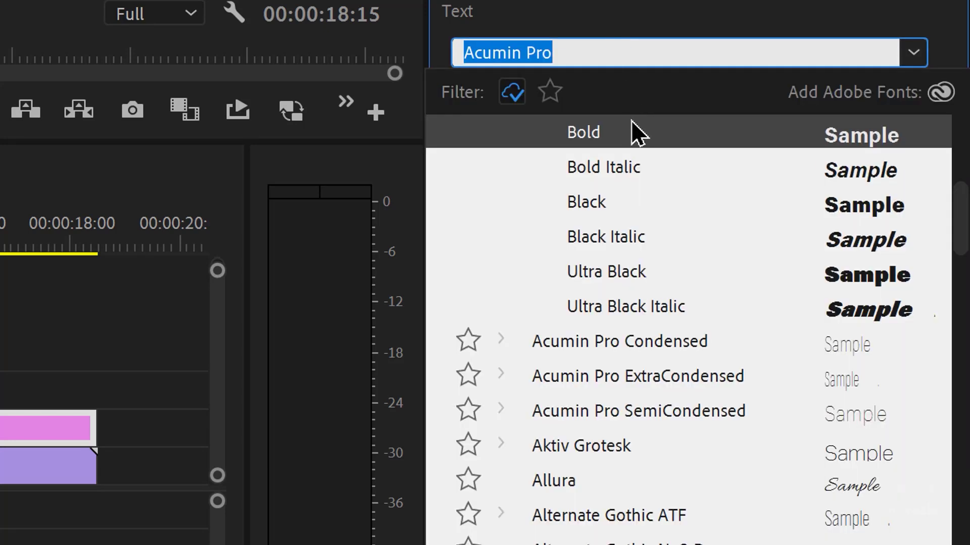
click(942, 92)
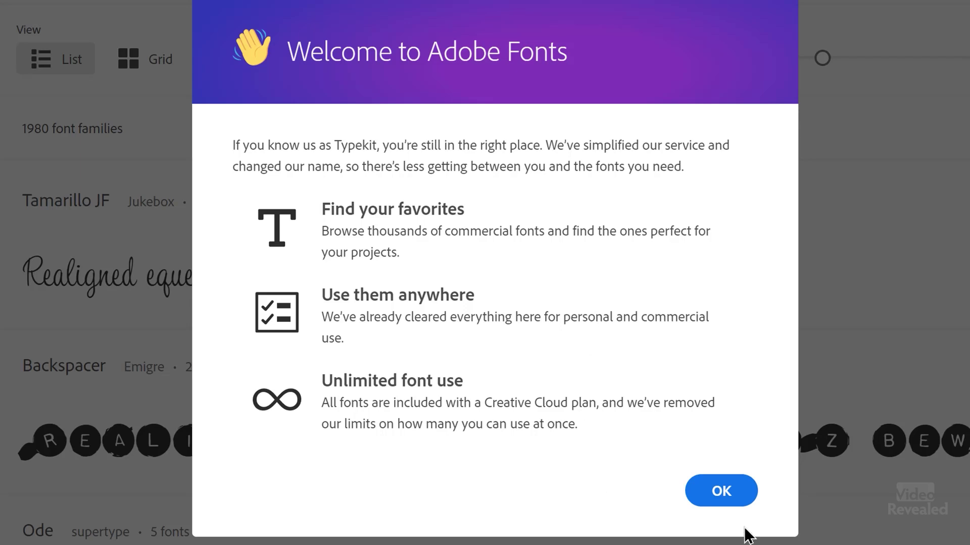
Dismiss the welcome message and preview all fonts with the peaches sample sentence.
click(741, 494)
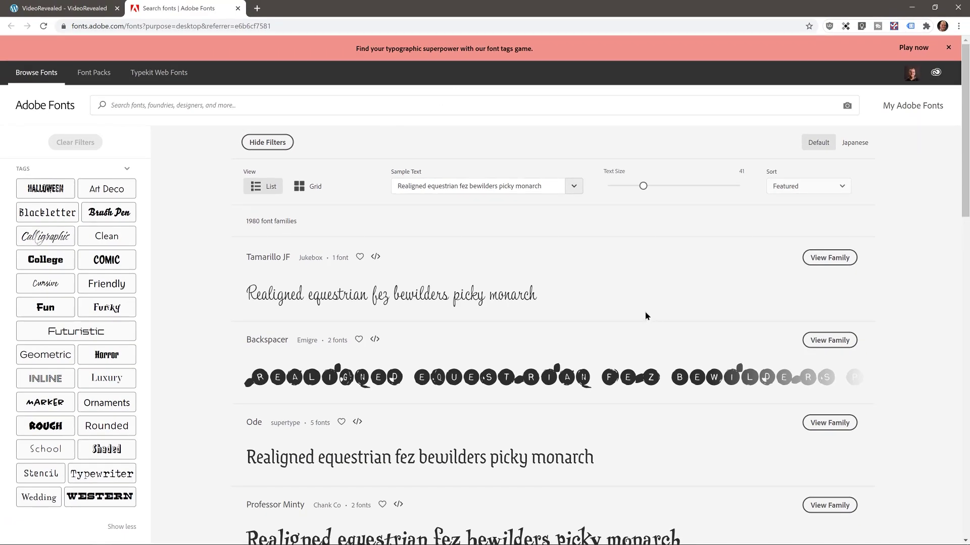
scroll(645, 316, down, 8)
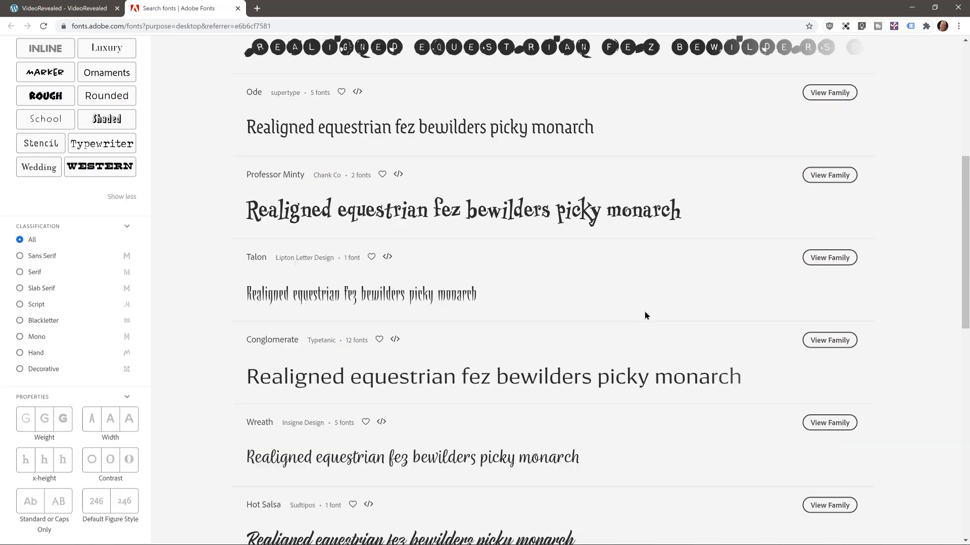
scroll(645, 316, up, 8)
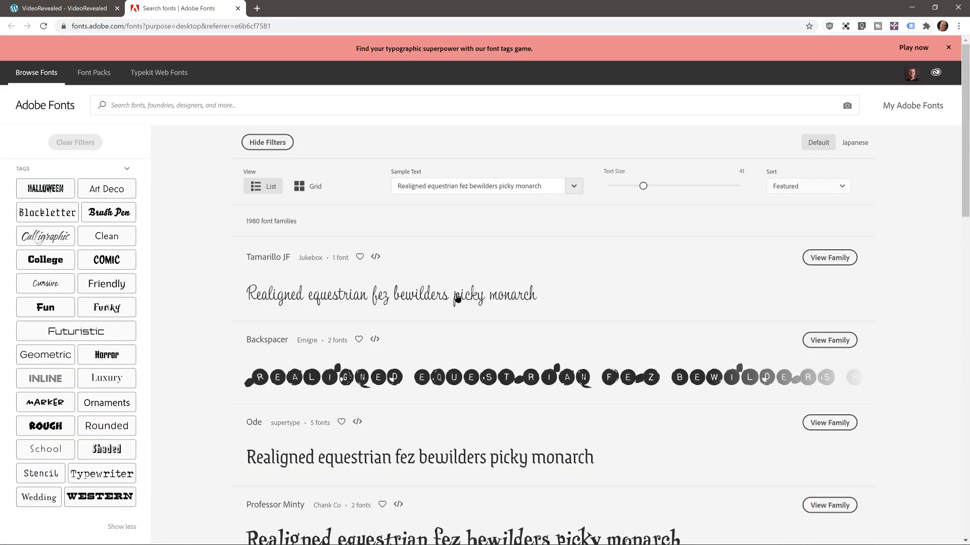
click(574, 185)
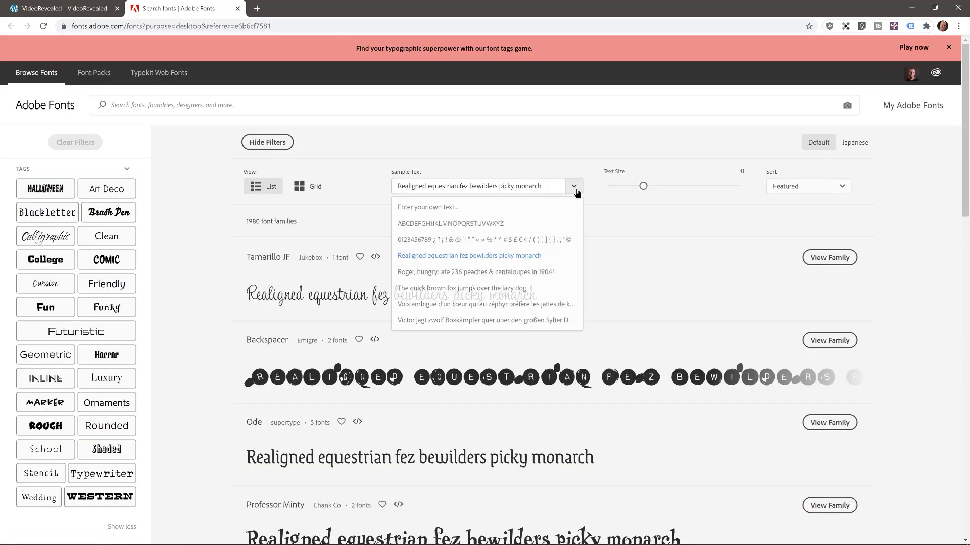
click(507, 273)
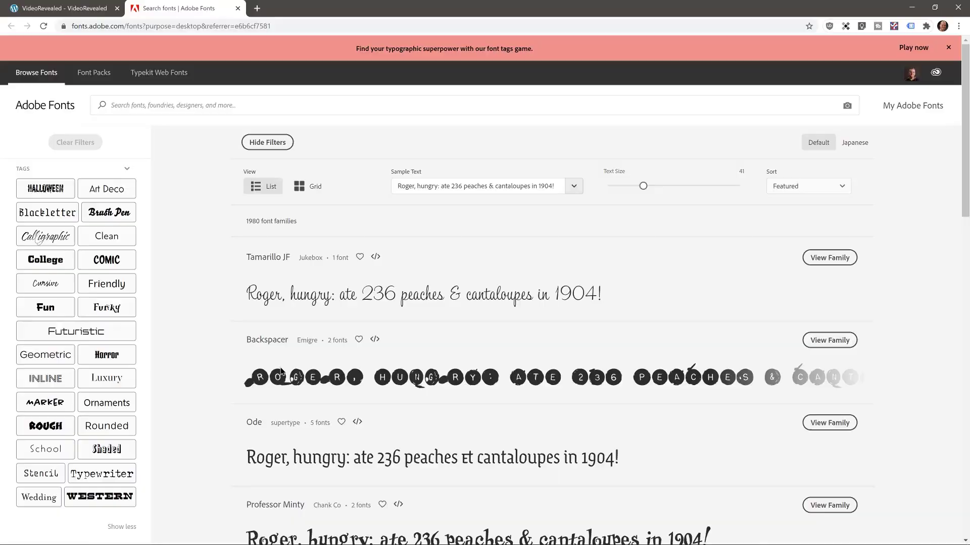
scroll(203, 385, down, 1)
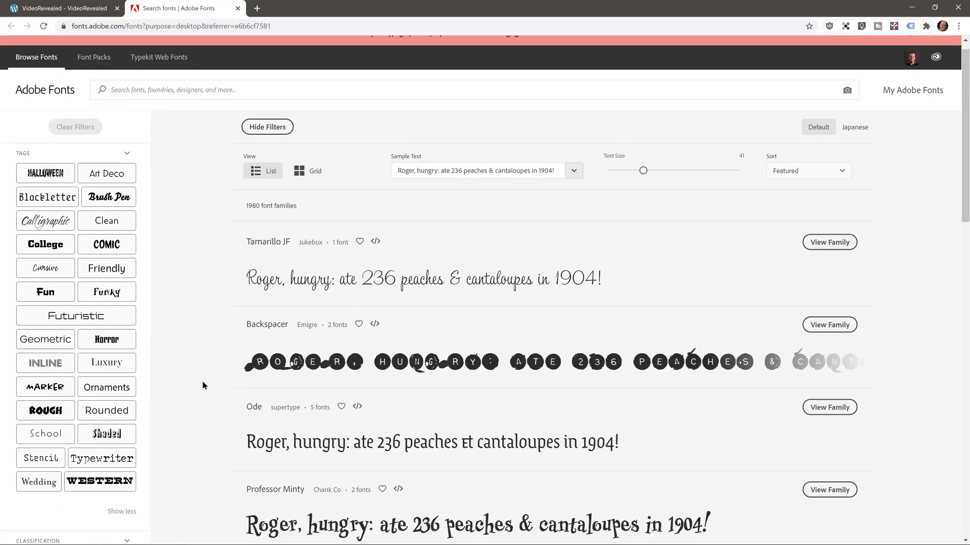
scroll(202, 386, down, 3)
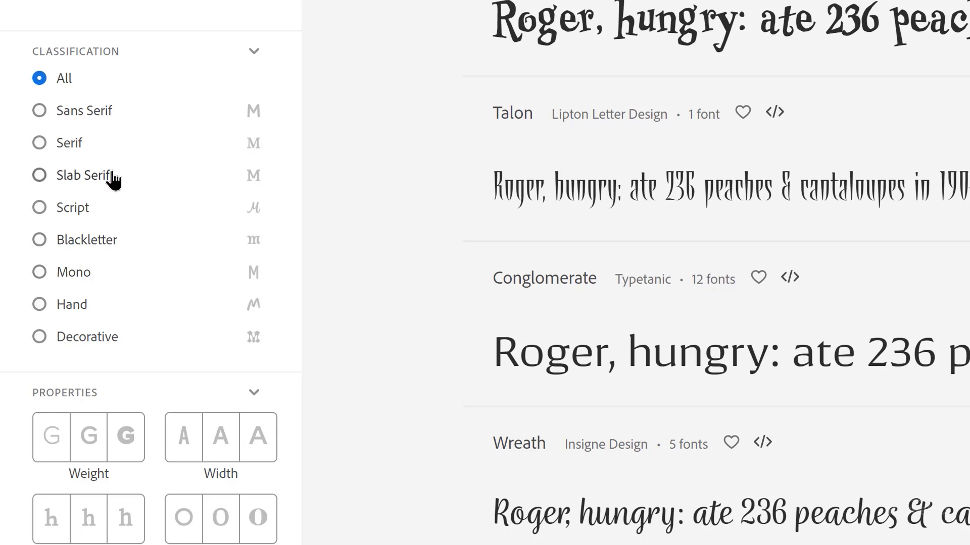
Filter to Blackletter fonts, then reset Classification to All.
click(85, 245)
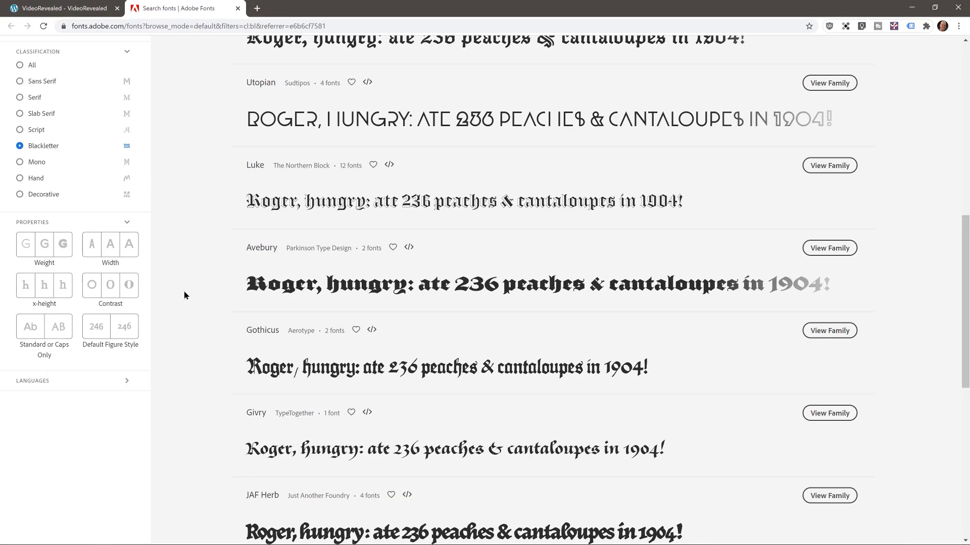
scroll(185, 295, down, 4)
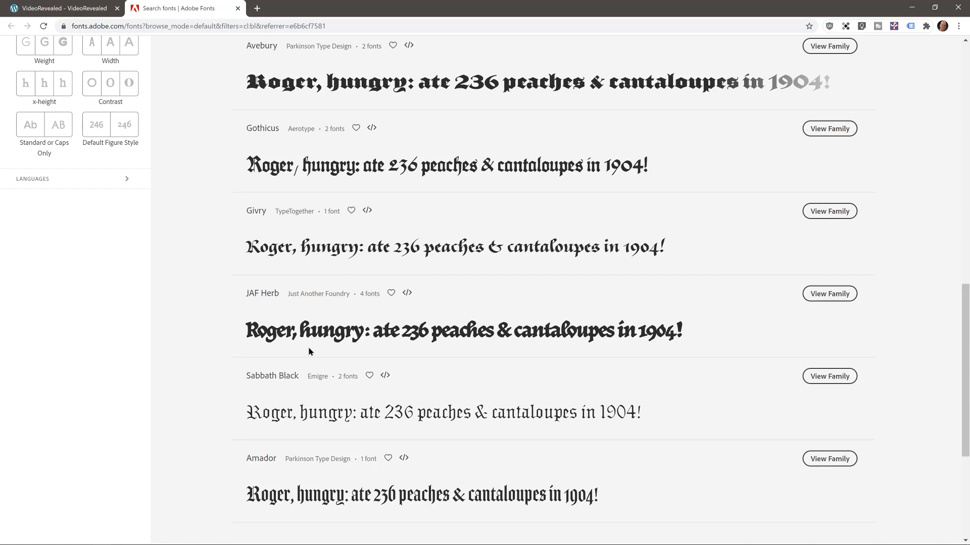
scroll(326, 338, up, 8)
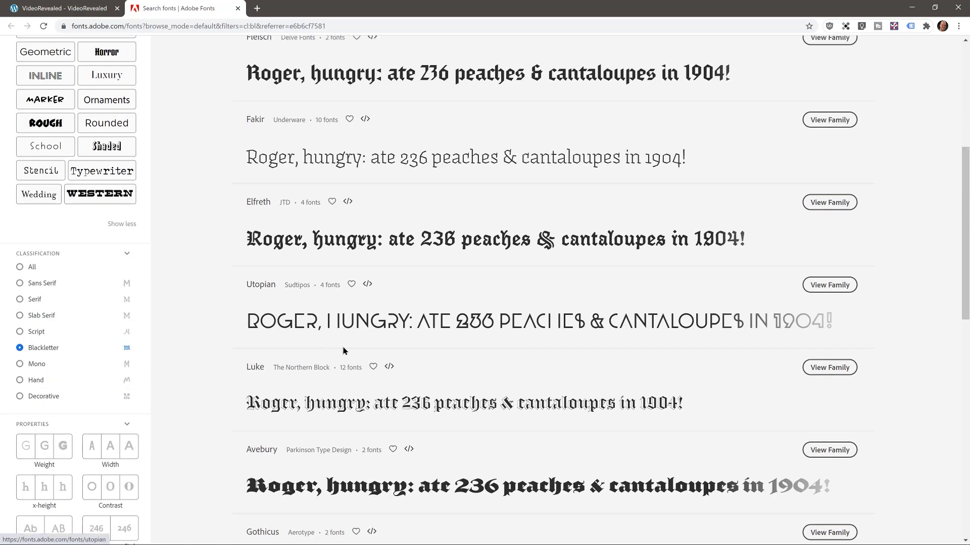
click(33, 272)
scroll(182, 339, up, 5)
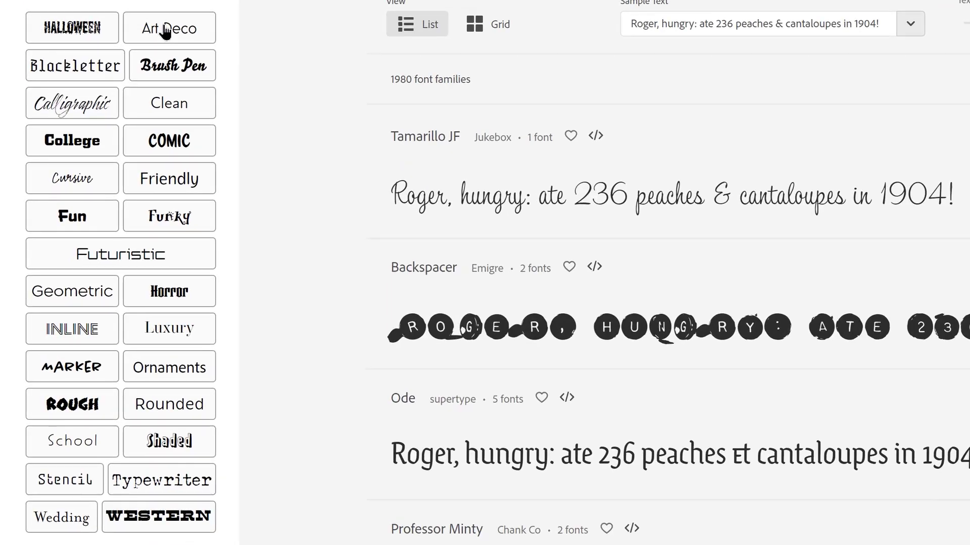
Try the Halloween and Futuristic tags, then filter the catalogue to the 32 Marker-tagged families.
click(94, 29)
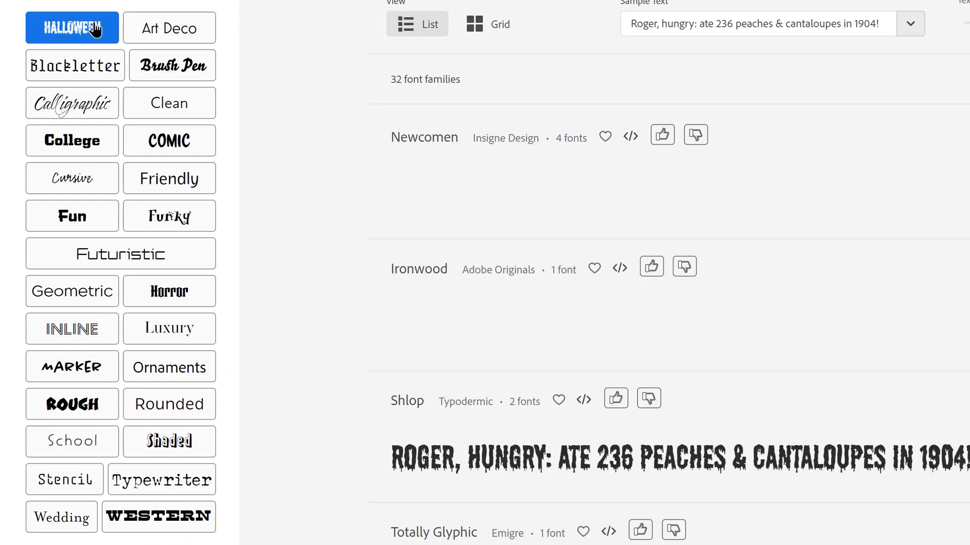
scroll(282, 193, down, 10)
scroll(285, 193, up, 10)
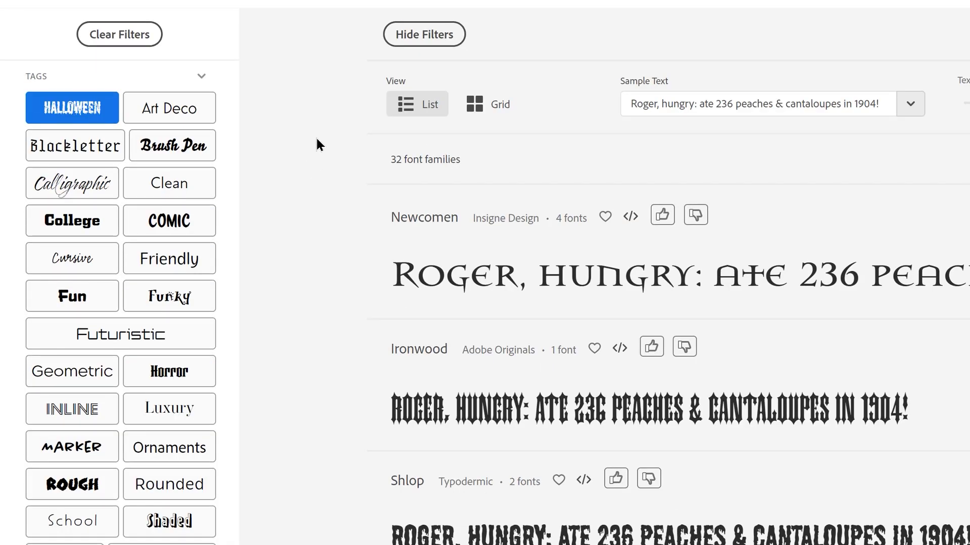
click(180, 345)
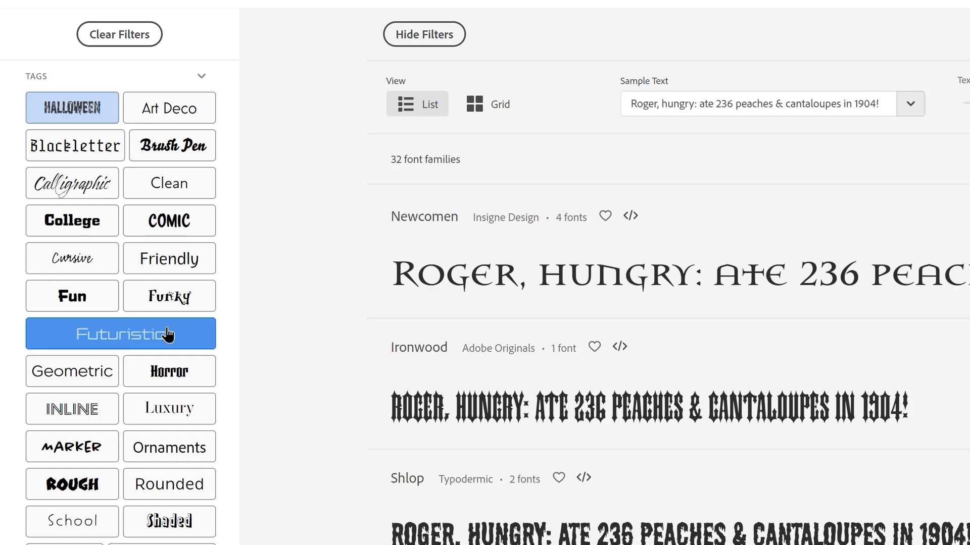
scroll(303, 225, down, 3)
scroll(303, 224, down, 8)
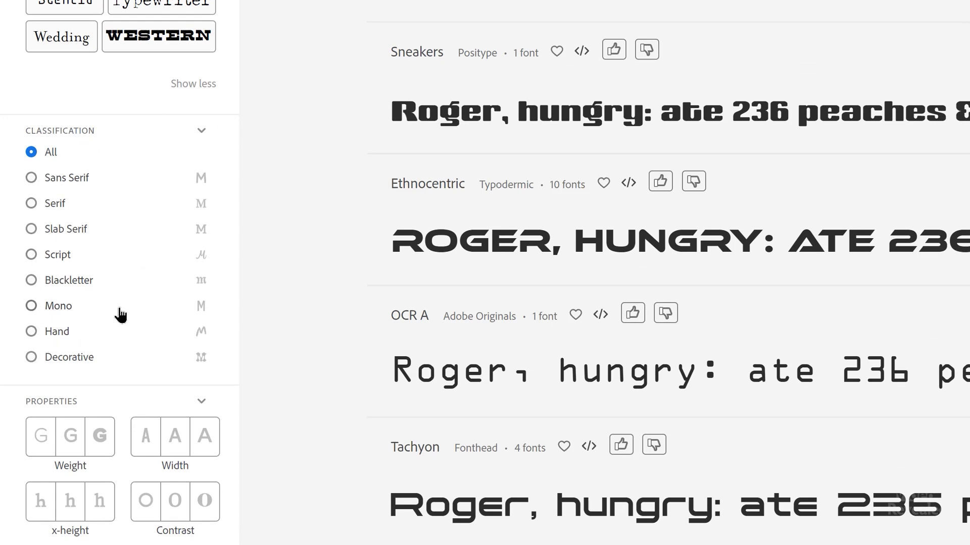
scroll(340, 325, down, 9)
scroll(340, 326, up, 8)
scroll(340, 321, up, 10)
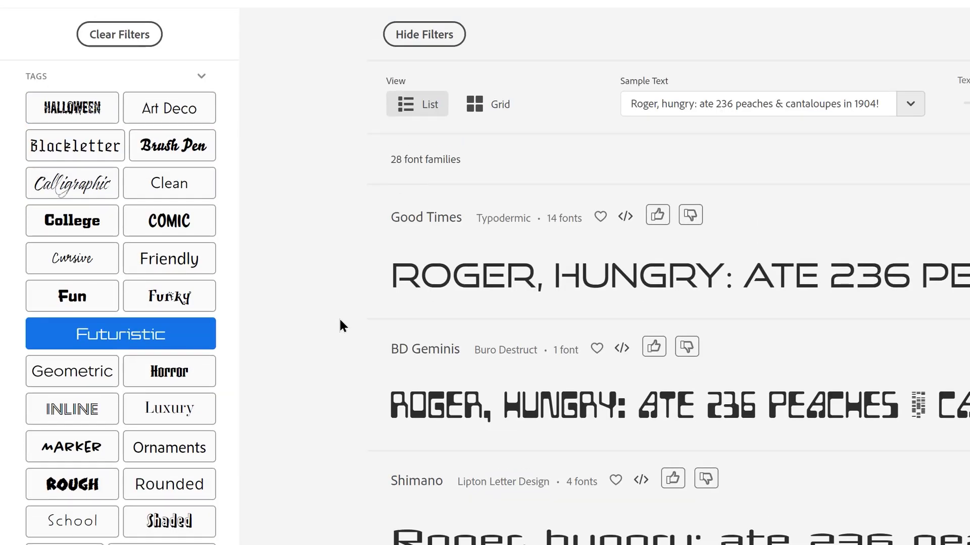
click(156, 338)
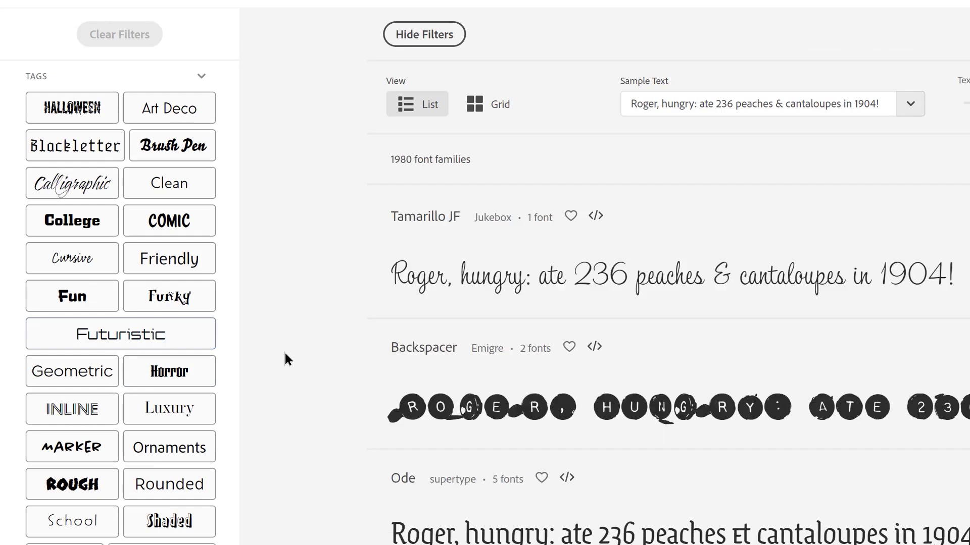
click(104, 448)
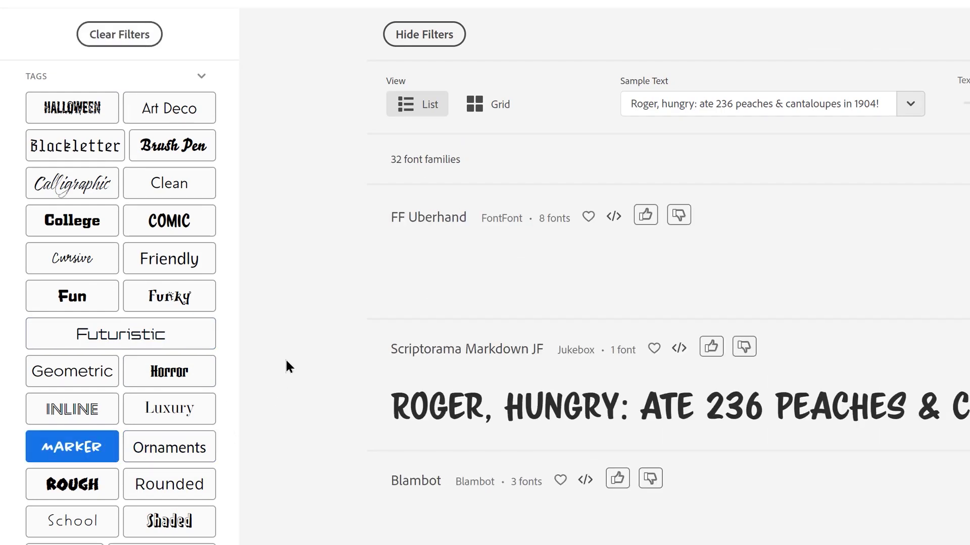
scroll(320, 303, down, 5)
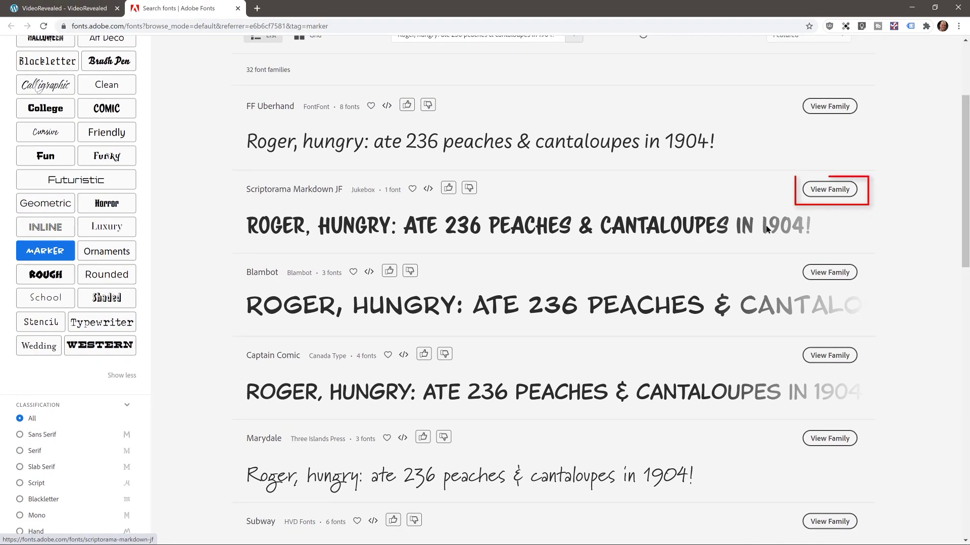
Open the Scriptorama Markdown JF family page and browse its styles.
click(832, 191)
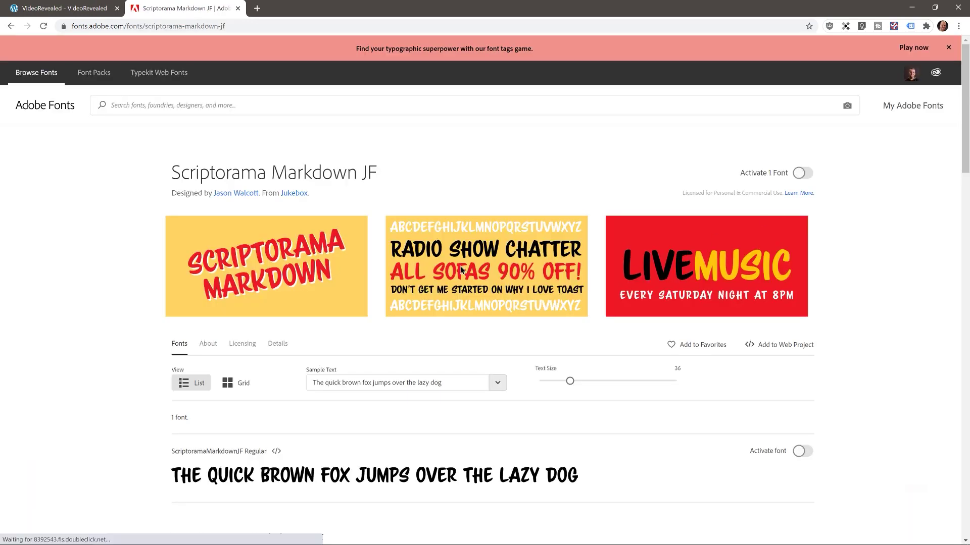
scroll(497, 299, down, 5)
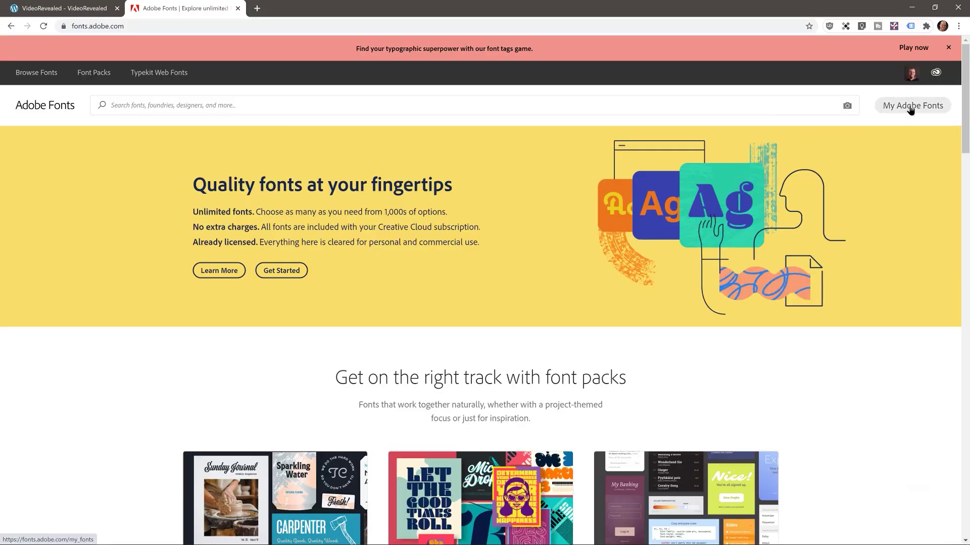
Open My Adobe Fonts to view the active fonts, topped by Scriptorama Markdown JF.
click(910, 107)
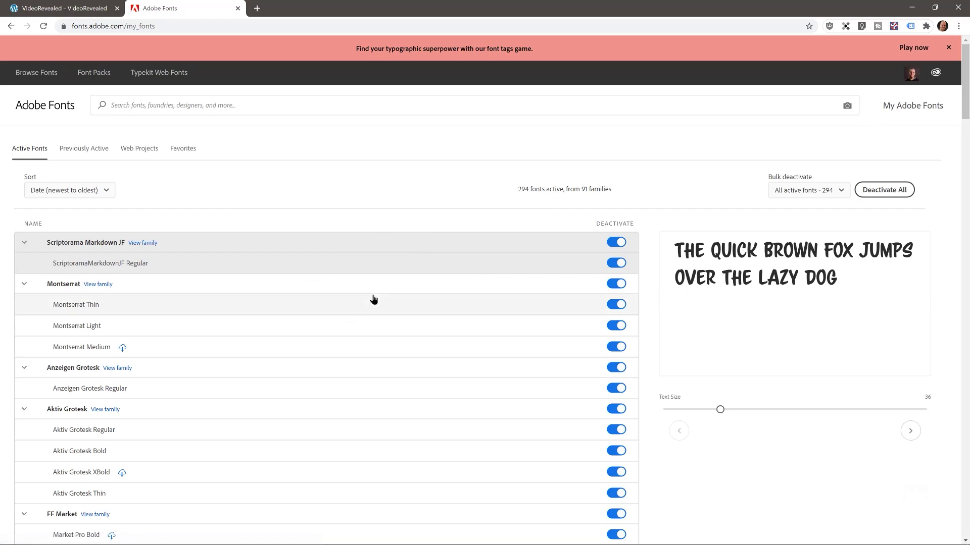
scroll(374, 299, down, 1)
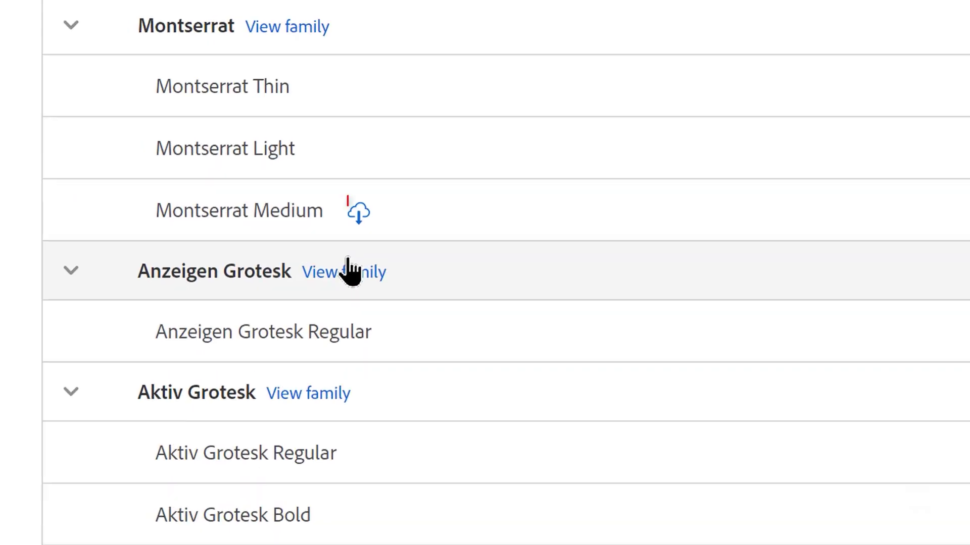
mouse_move(122, 298)
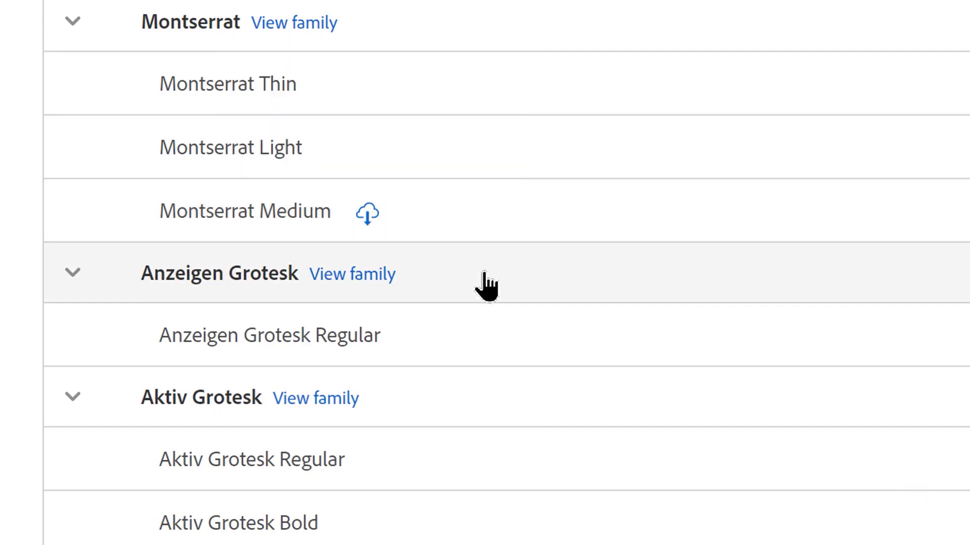
scroll(501, 295, down, 5)
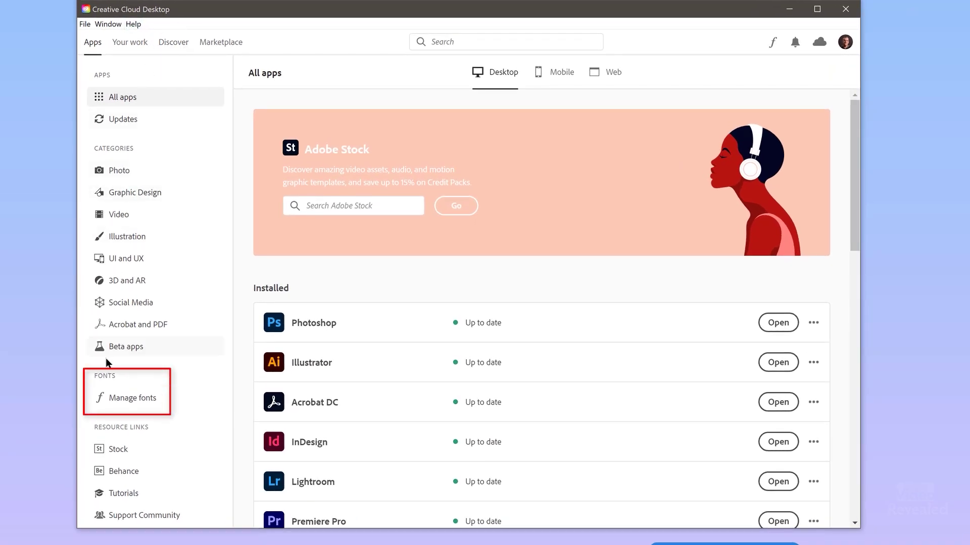
Open Manage fonts in Creative Cloud Desktop and view the bulk deactivation menu.
click(124, 400)
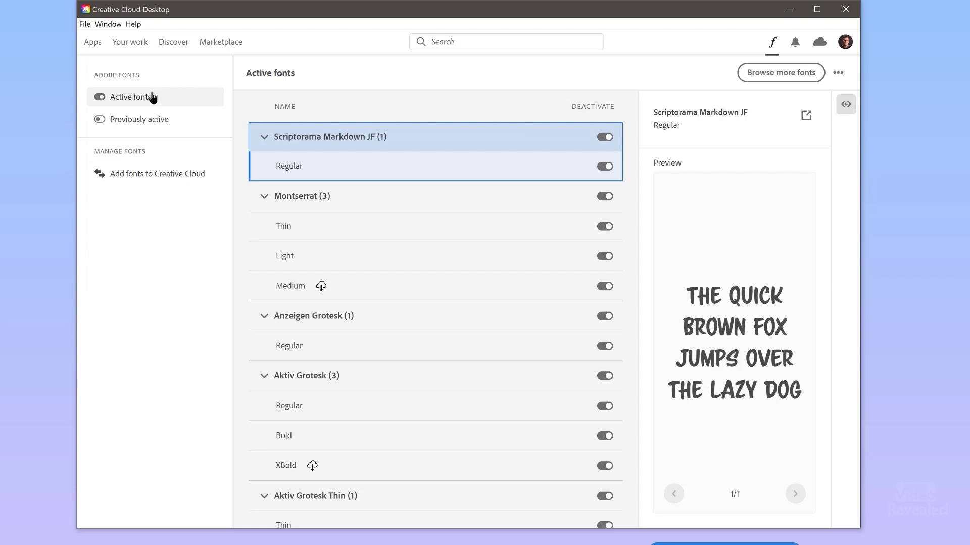
scroll(379, 252, down, 2)
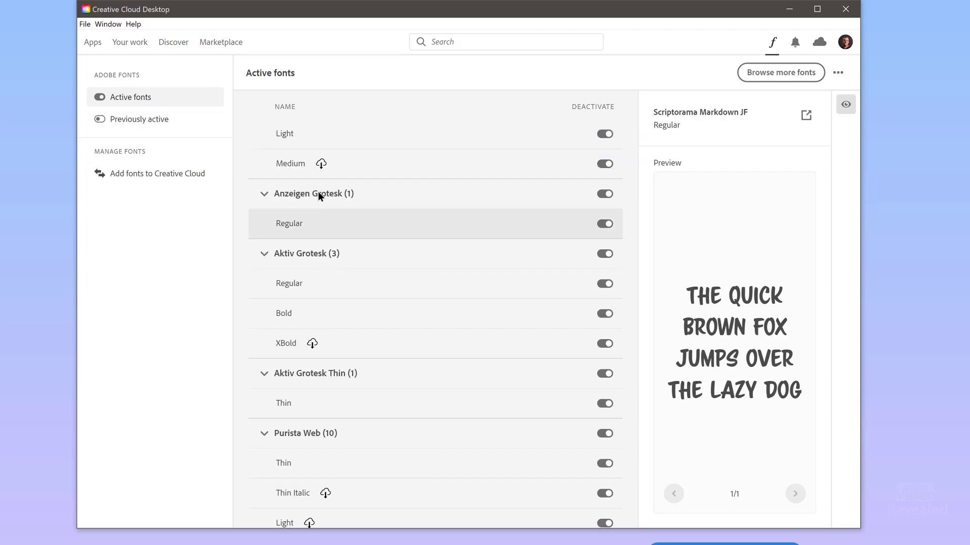
mouse_move(319, 166)
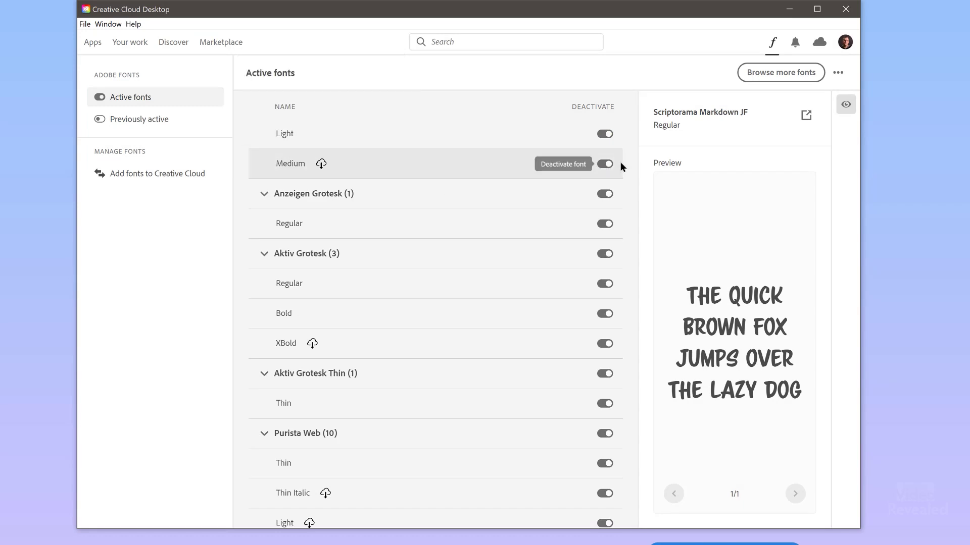
click(839, 74)
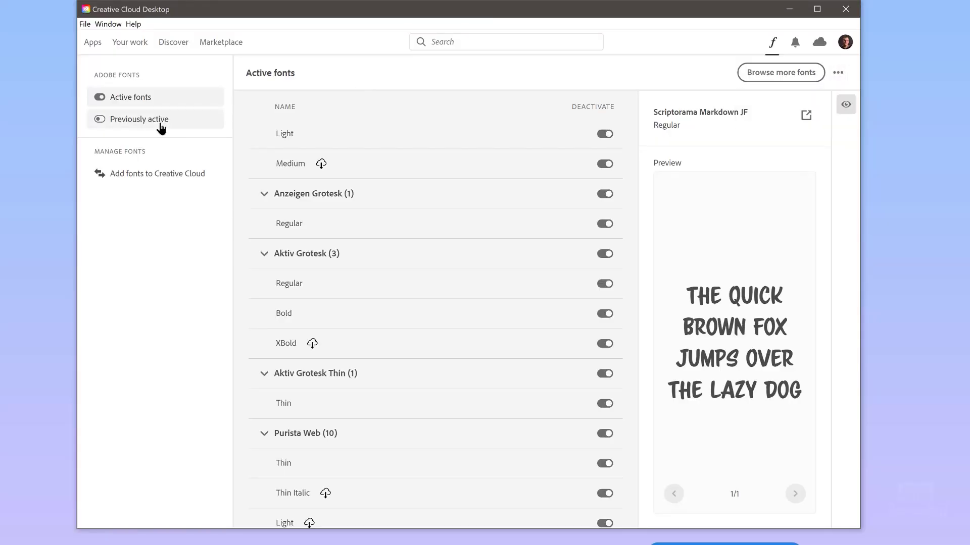
Switch to Previously active fonts and preview CCClobberinTimeCrunchy Regular.
click(157, 125)
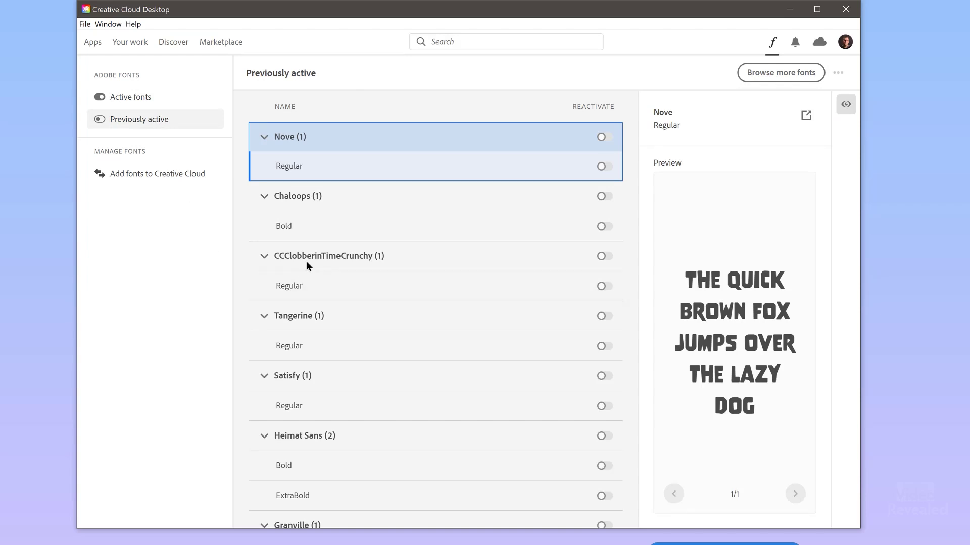
click(327, 285)
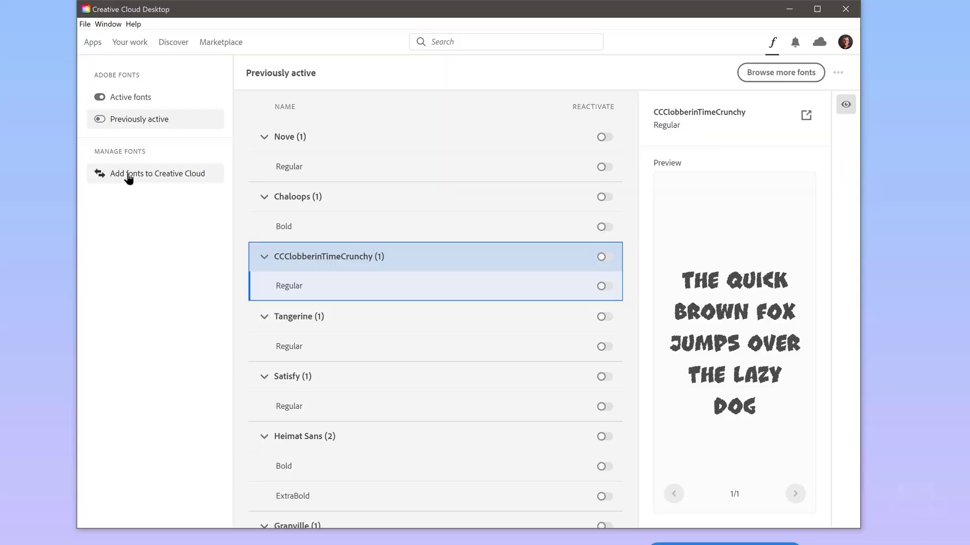
click(129, 177)
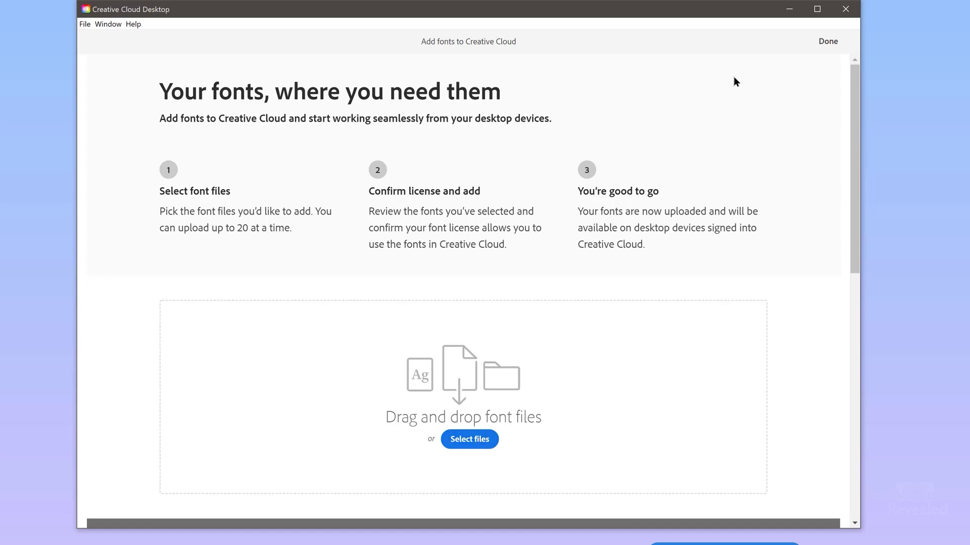
click(828, 42)
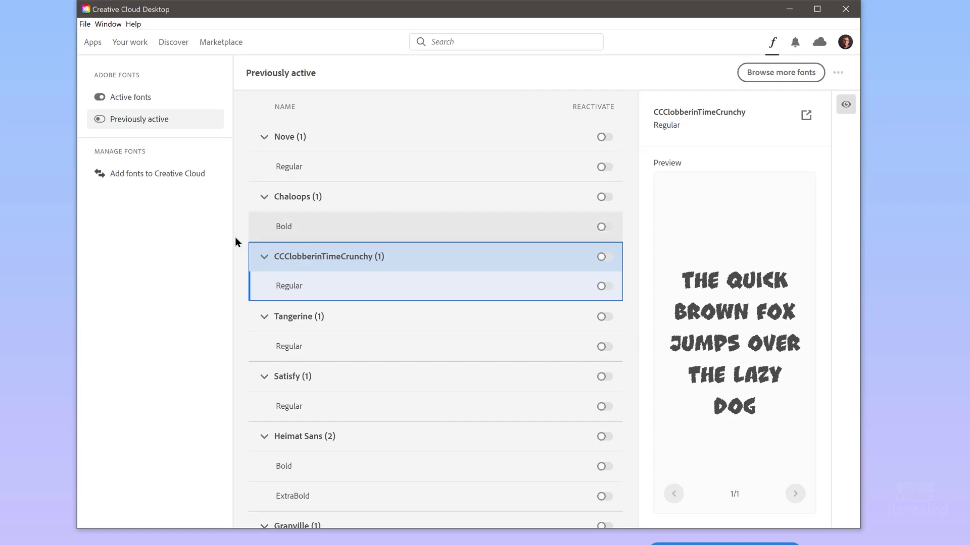